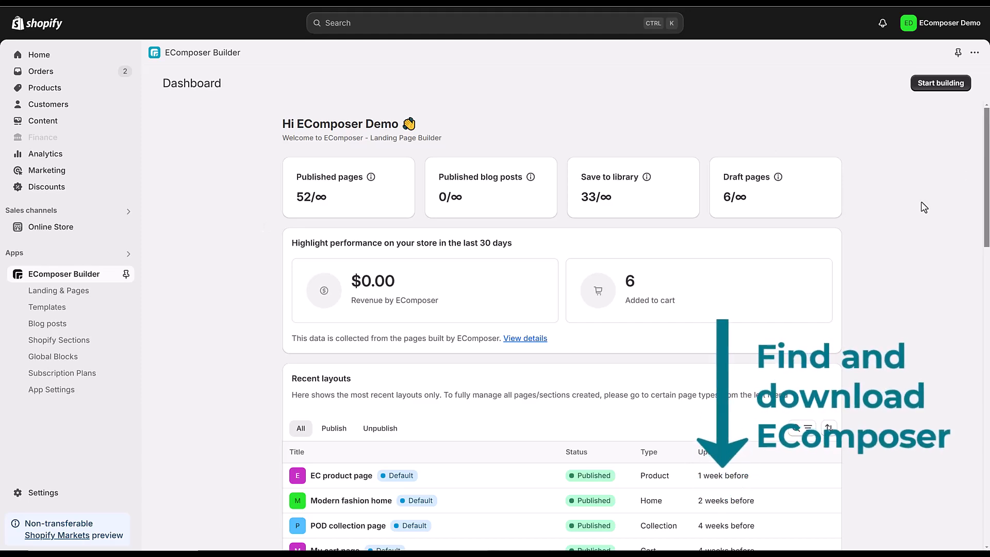
Start building a new page and choose Home as the page type
{"action": "scroll", "coordinate": [924, 196], "scroll_direction": "down", "scroll_amount": 3}
{"action": "scroll", "coordinate": [931, 171], "scroll_direction": "up", "scroll_amount": 3}
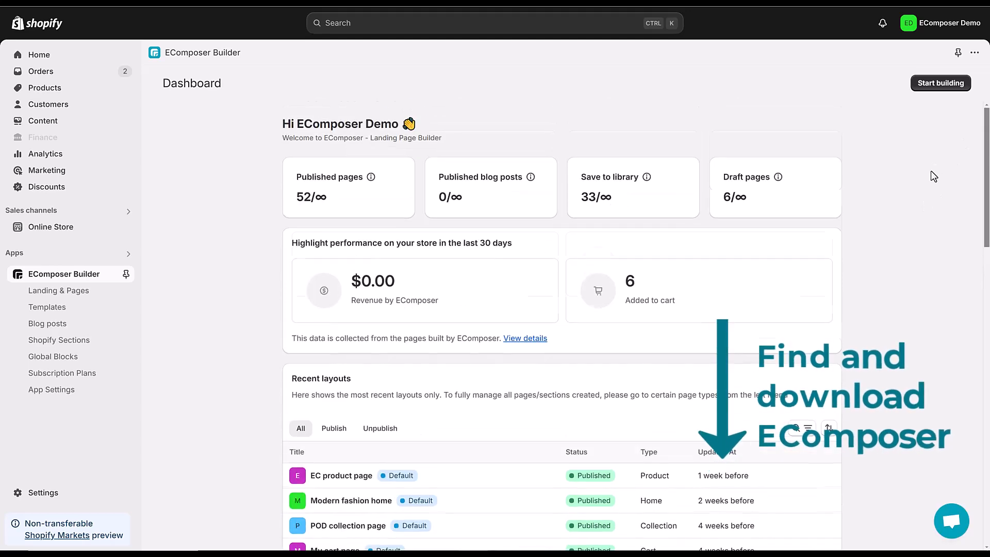
{"action": "left_click", "coordinate": [942, 82]}
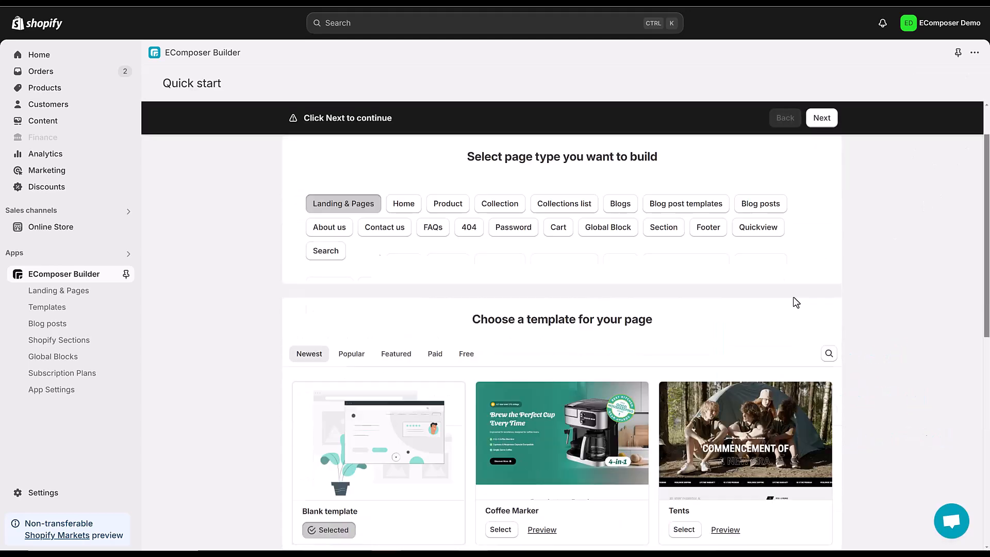
{"action": "left_click", "coordinate": [404, 206]}
Search the page templates for "fashion" and select the Fashion Fusion template
{"action": "scroll", "coordinate": [827, 377], "scroll_direction": "down", "scroll_amount": 2}
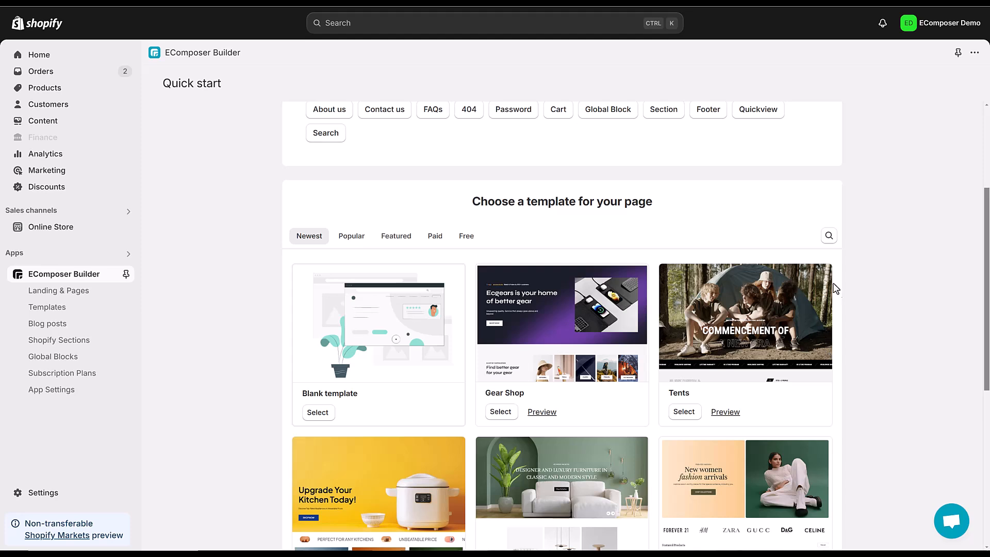
{"action": "left_click", "coordinate": [828, 236]}
{"action": "type", "text": "fashion"}
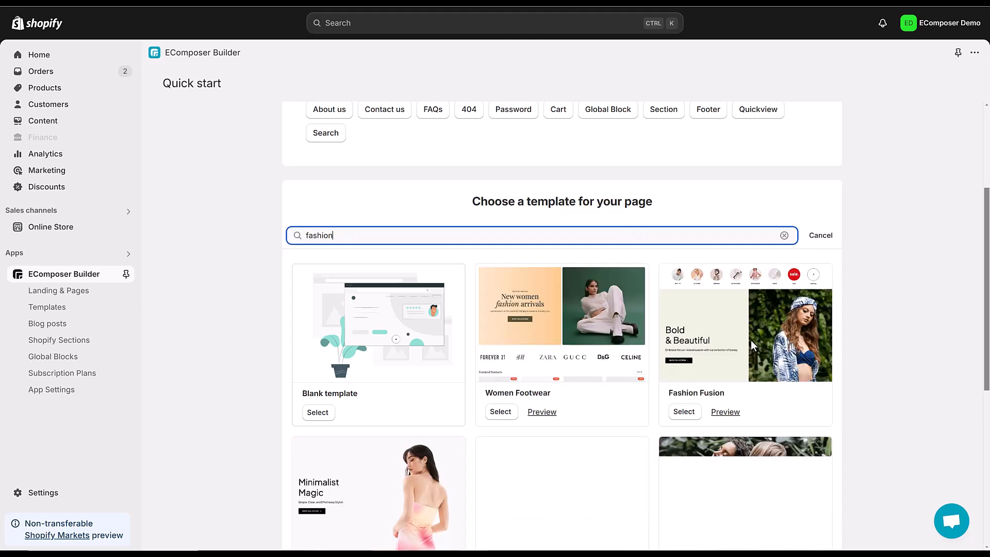
{"action": "left_click", "coordinate": [687, 414]}
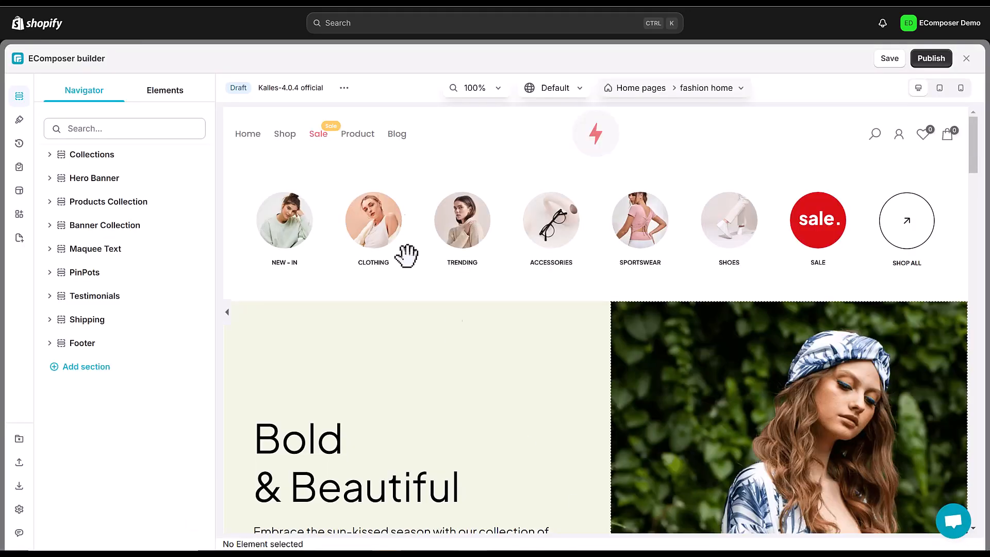
Adjust the Collections section's left padding, trying 93 px and 50 px before setting it to 100 px
{"action": "left_click", "coordinate": [443, 173]}
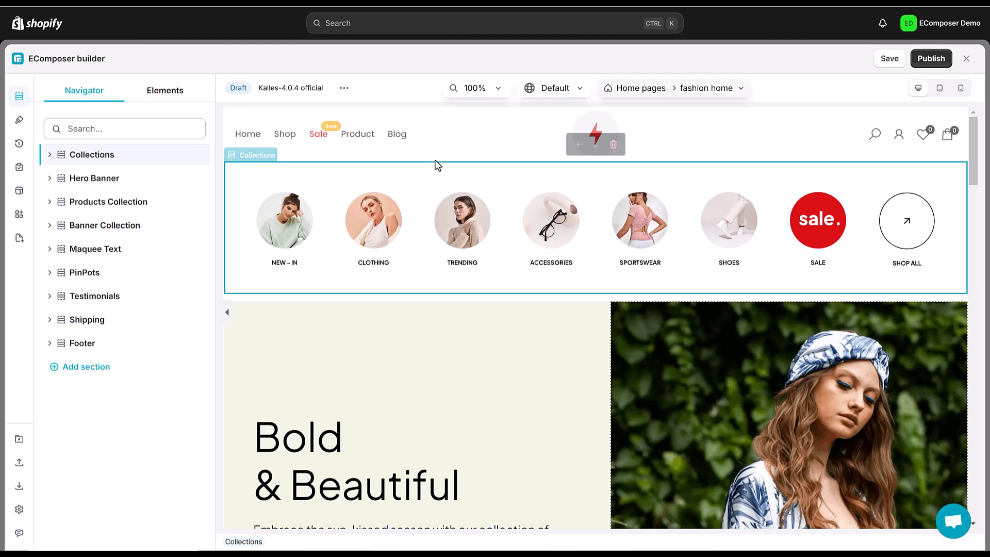
{"action": "left_click", "coordinate": [237, 160]}
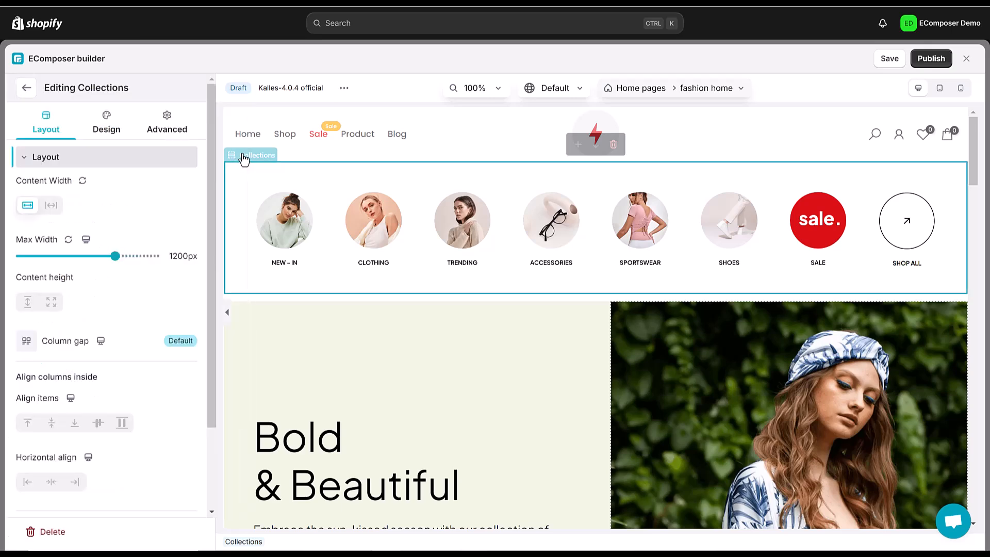
{"action": "left_click", "coordinate": [170, 125]}
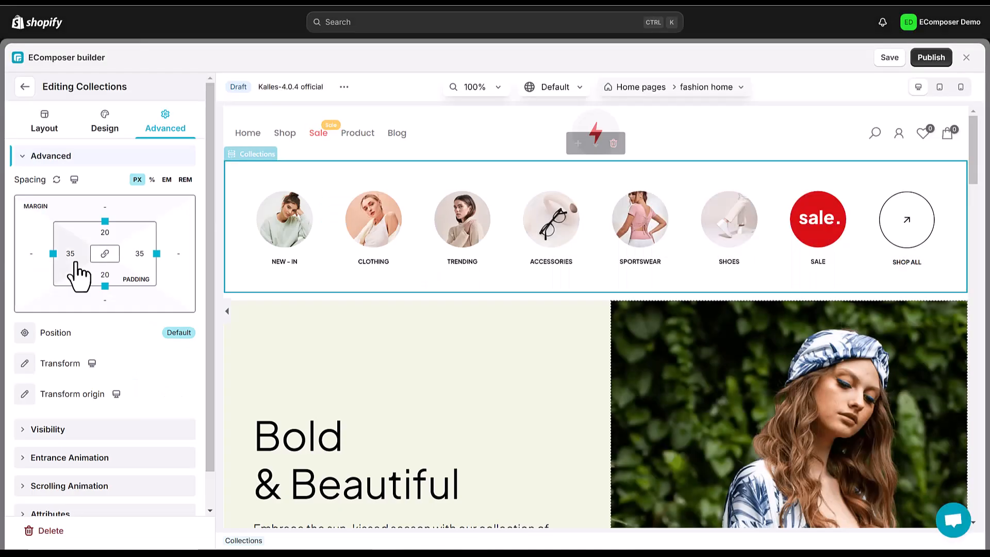
{"action": "left_click_drag", "start_coordinate": [59, 252], "coordinate": [103, 253]}
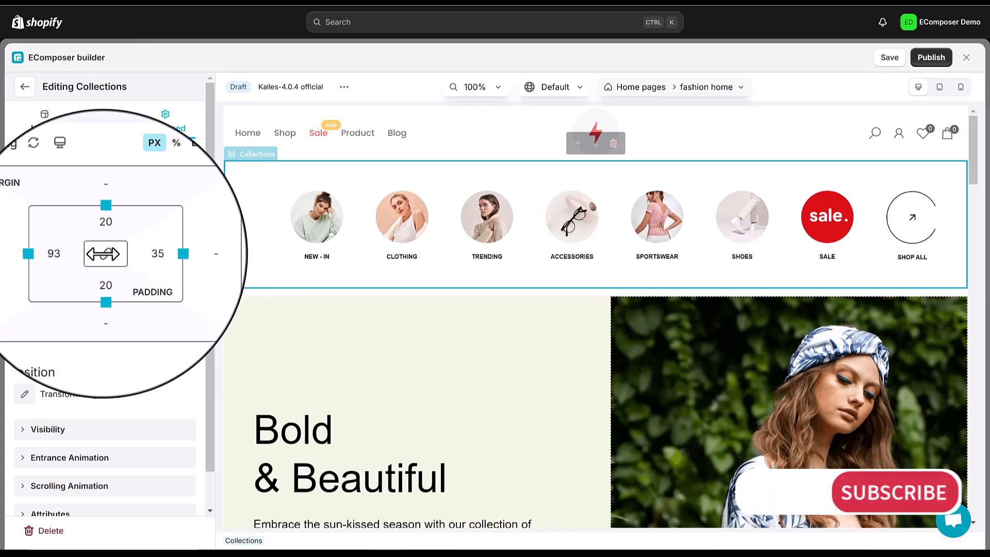
{"action": "left_click", "coordinate": [70, 254]}
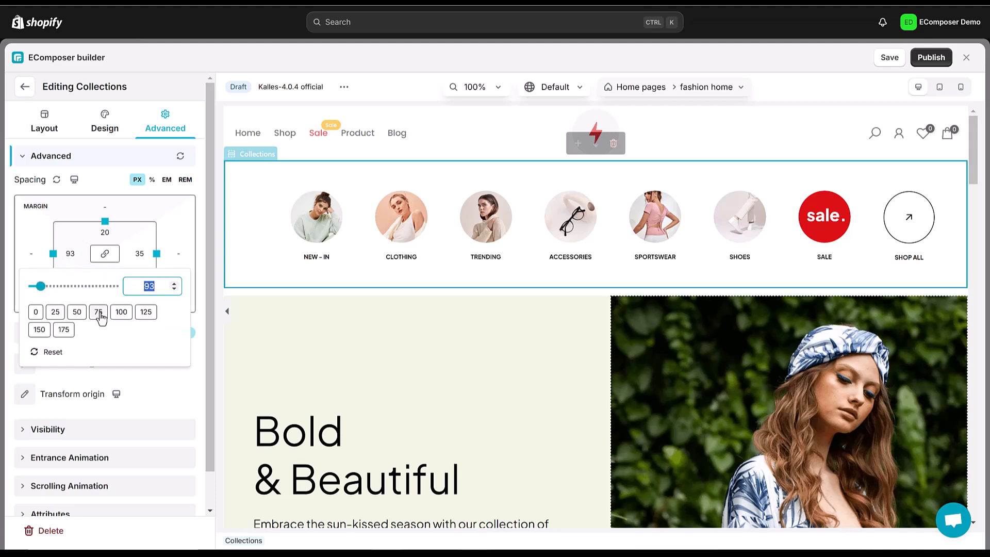
{"action": "left_click", "coordinate": [79, 314]}
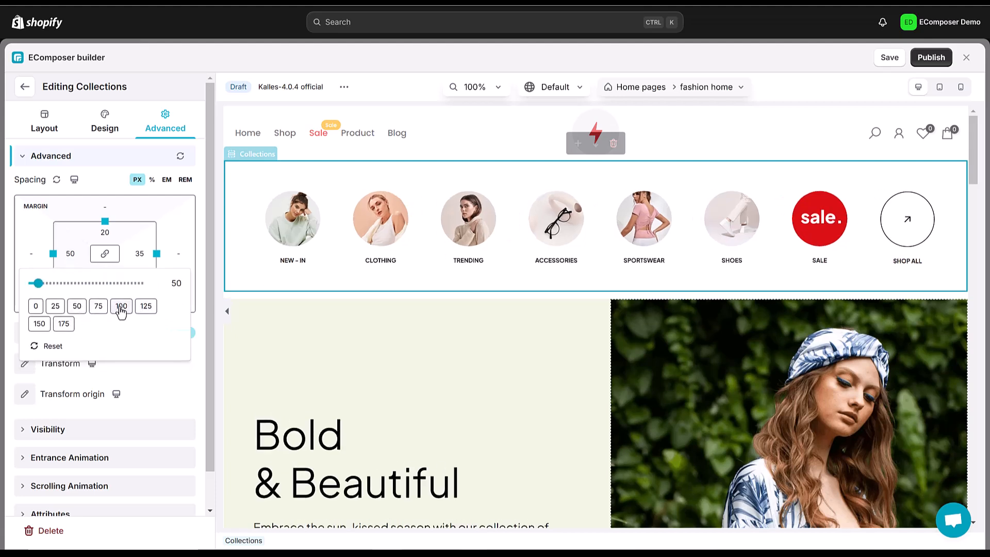
{"action": "left_click", "coordinate": [121, 307]}
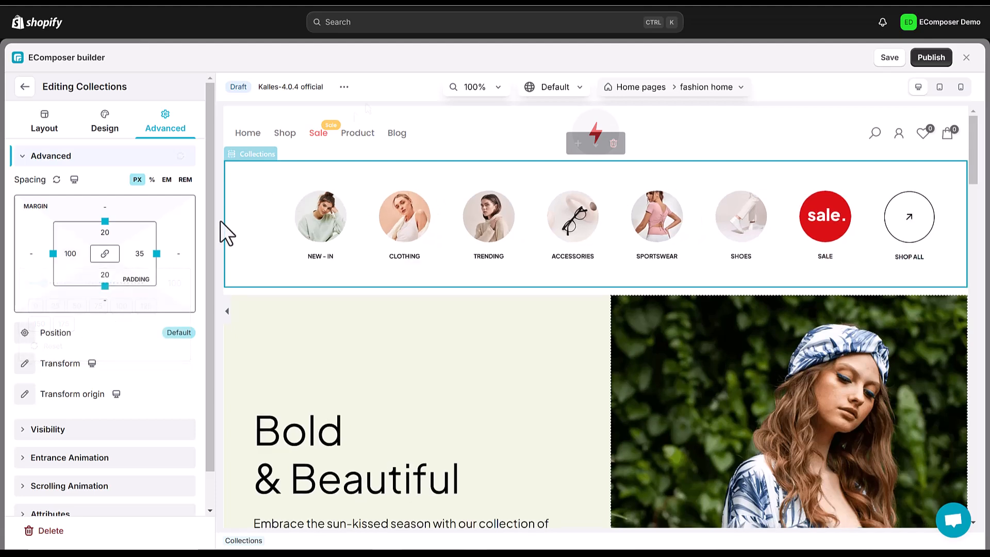
Try a 75 px top margin on the Collections section, set its top and bottom margins to 25 px, and preview the page without the settings panel
{"action": "left_click", "coordinate": [107, 239]}
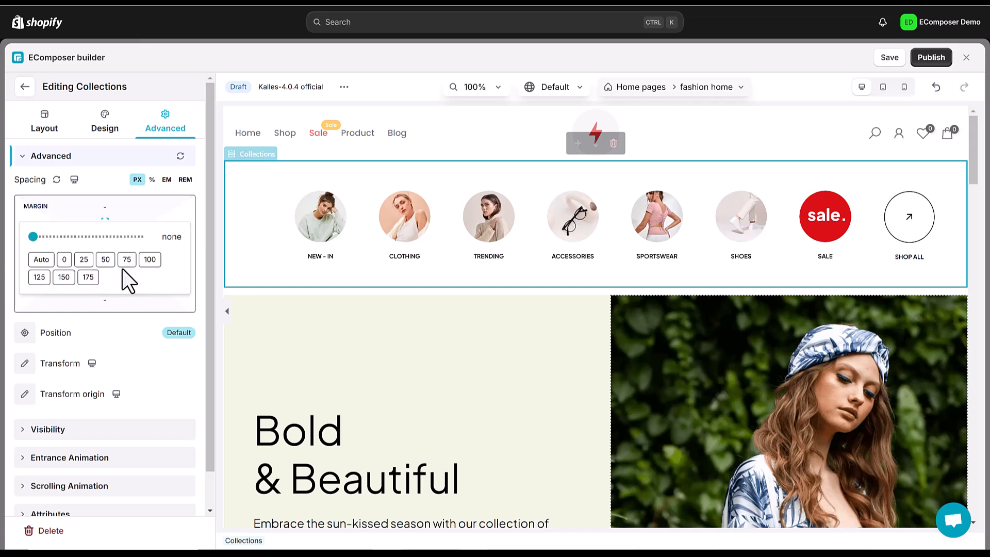
{"action": "left_click", "coordinate": [127, 261]}
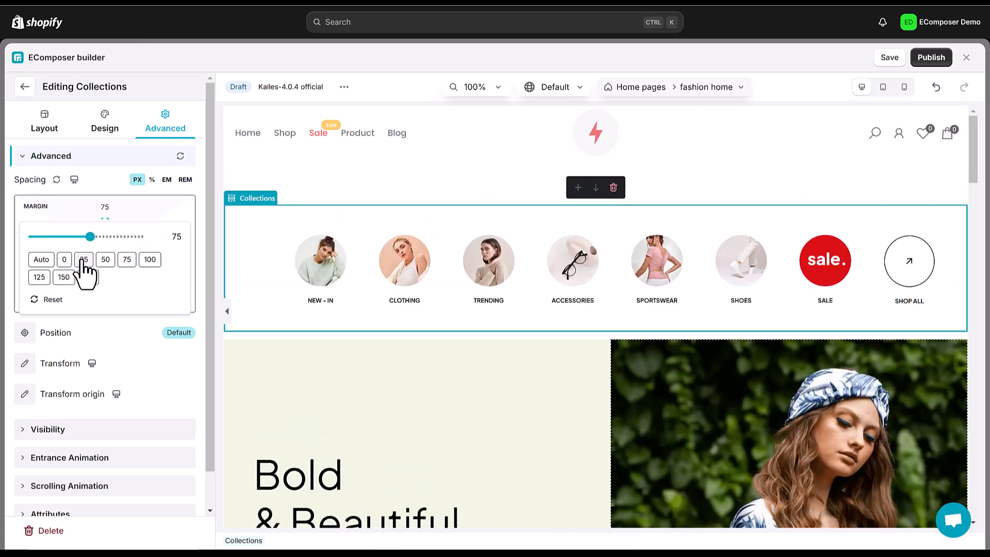
{"action": "left_click", "coordinate": [227, 313]}
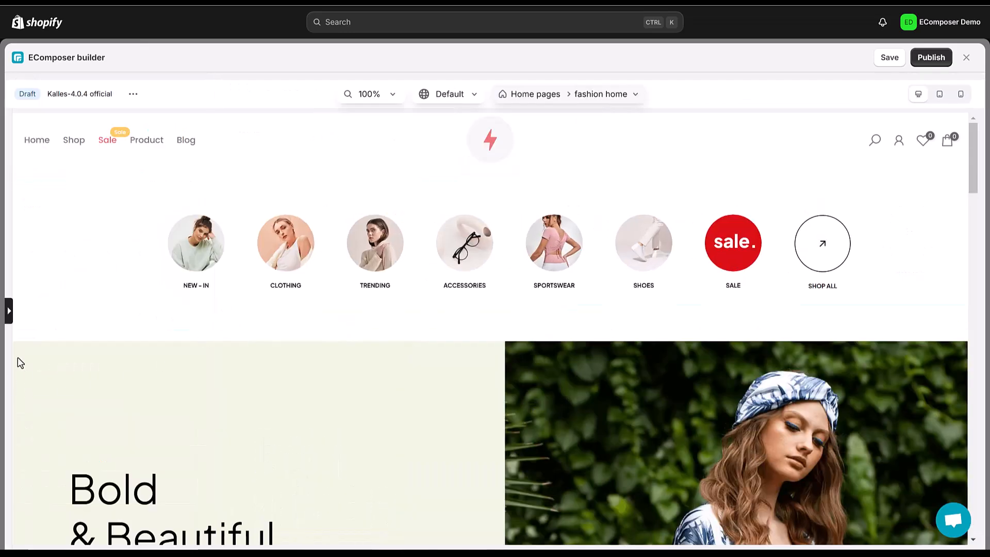
{"action": "left_click", "coordinate": [9, 312]}
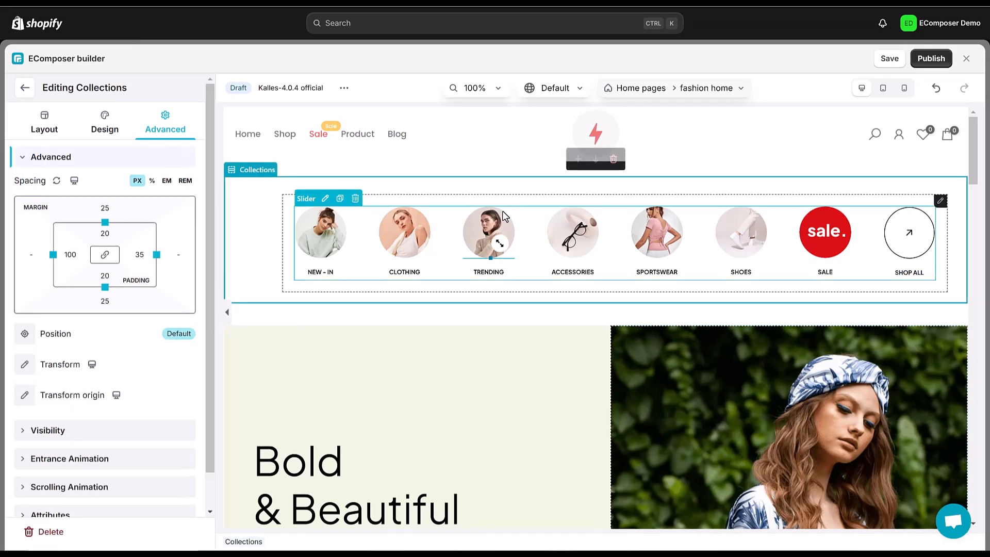
Open the design settings of the Slider in the Collections section and view its spacing options
{"action": "left_click", "coordinate": [326, 200]}
{"action": "left_click", "coordinate": [101, 123]}
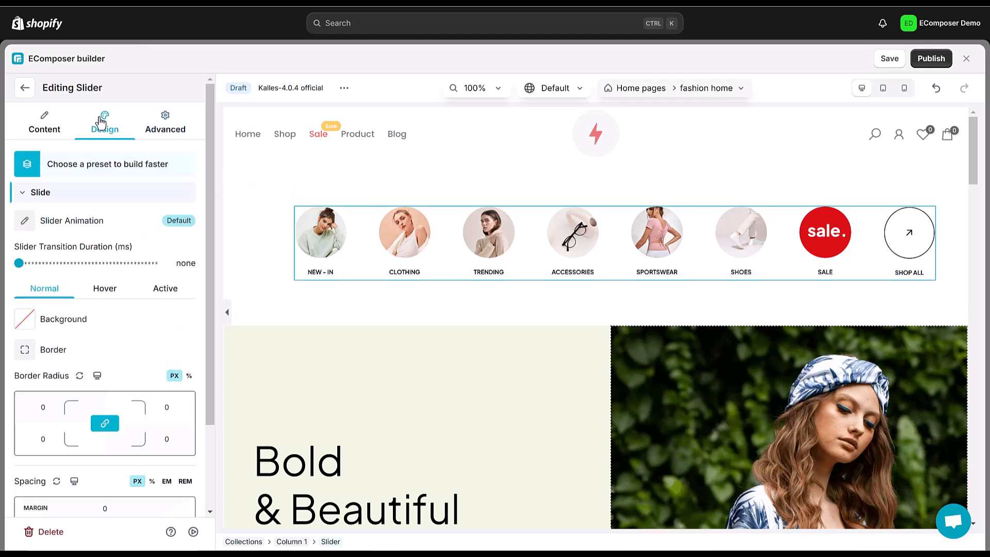
{"action": "scroll", "coordinate": [95, 388], "scroll_direction": "down", "scroll_amount": 2}
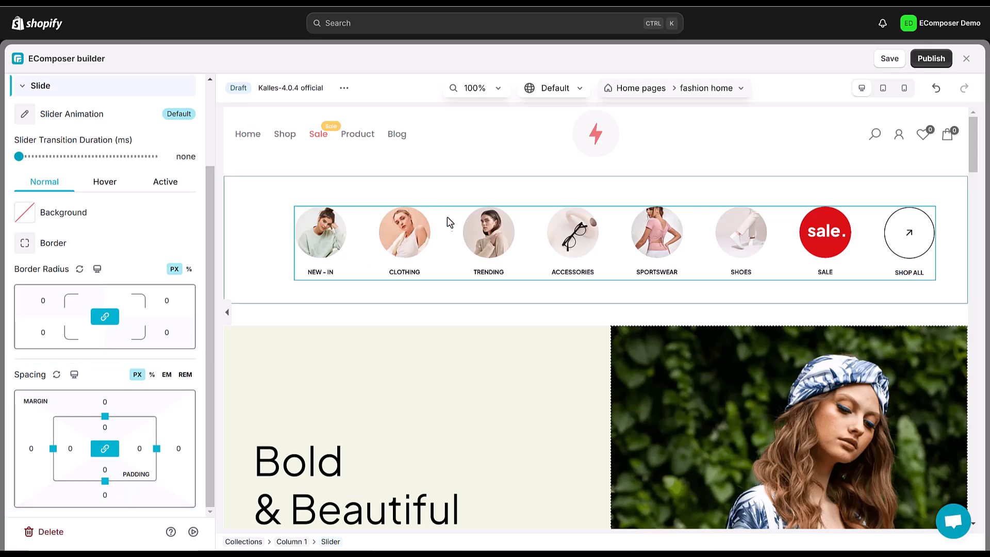
Unlink the spacing sides of the "Shop the look" Text Marquee and set its bottom and top padding to 25 px
{"action": "scroll", "coordinate": [447, 214], "scroll_direction": "down", "scroll_amount": 15}
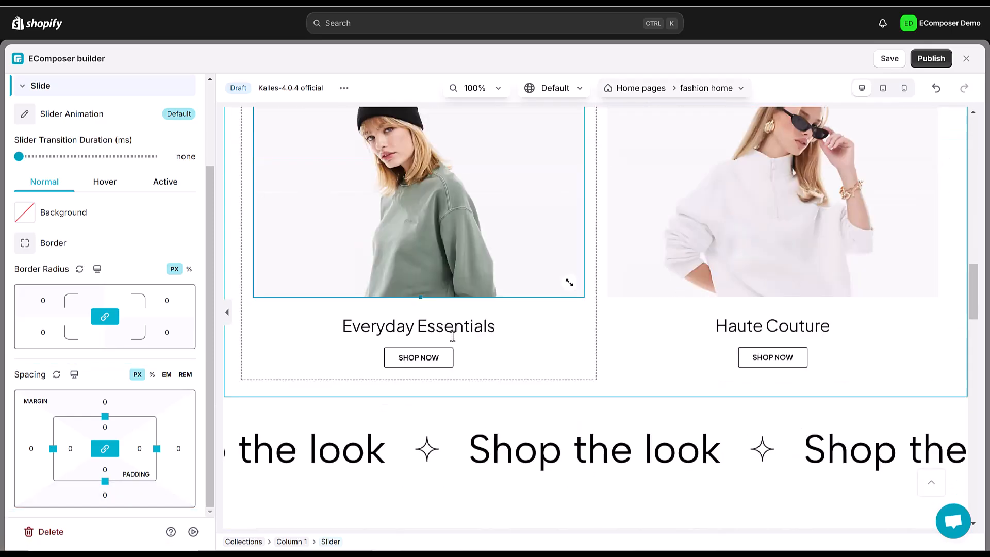
{"action": "scroll", "coordinate": [452, 330], "scroll_direction": "down", "scroll_amount": 1}
{"action": "left_click", "coordinate": [273, 360]}
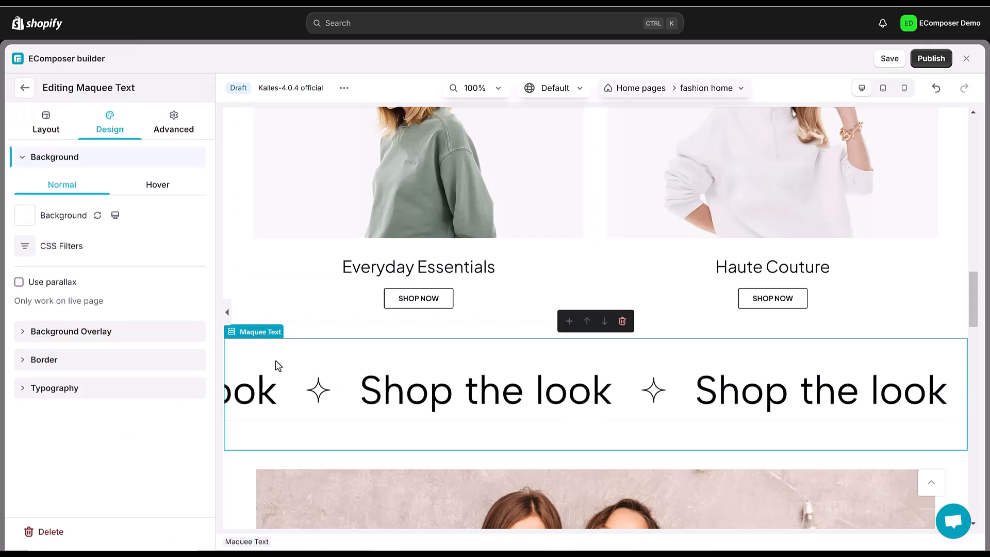
{"action": "left_click", "coordinate": [266, 385]}
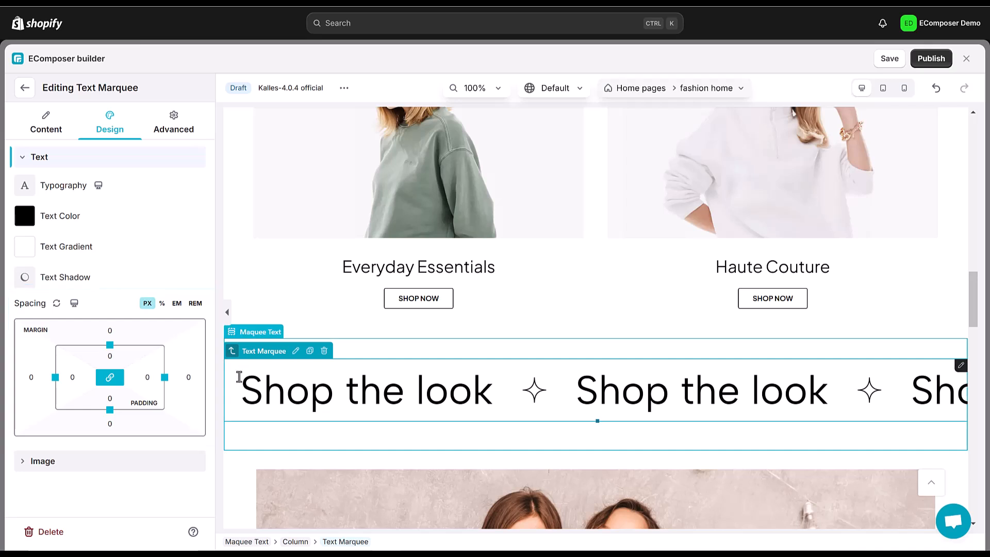
{"action": "left_click", "coordinate": [110, 377]}
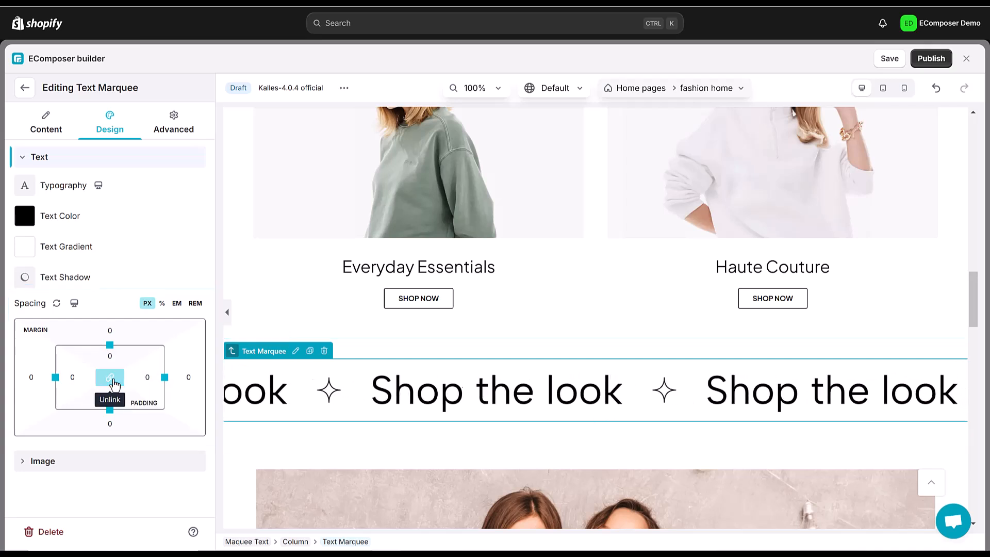
{"action": "left_click", "coordinate": [109, 402]}
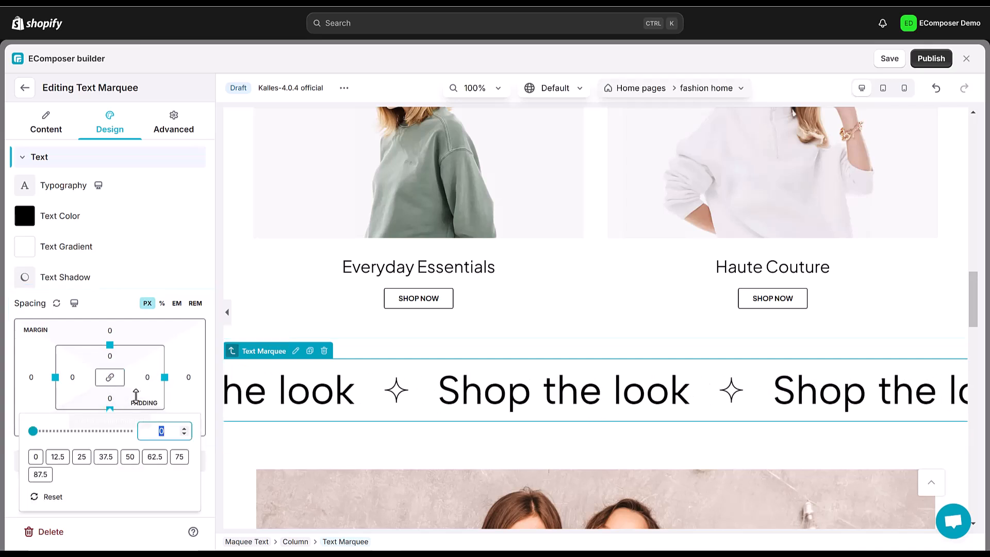
{"action": "left_click", "coordinate": [81, 456]}
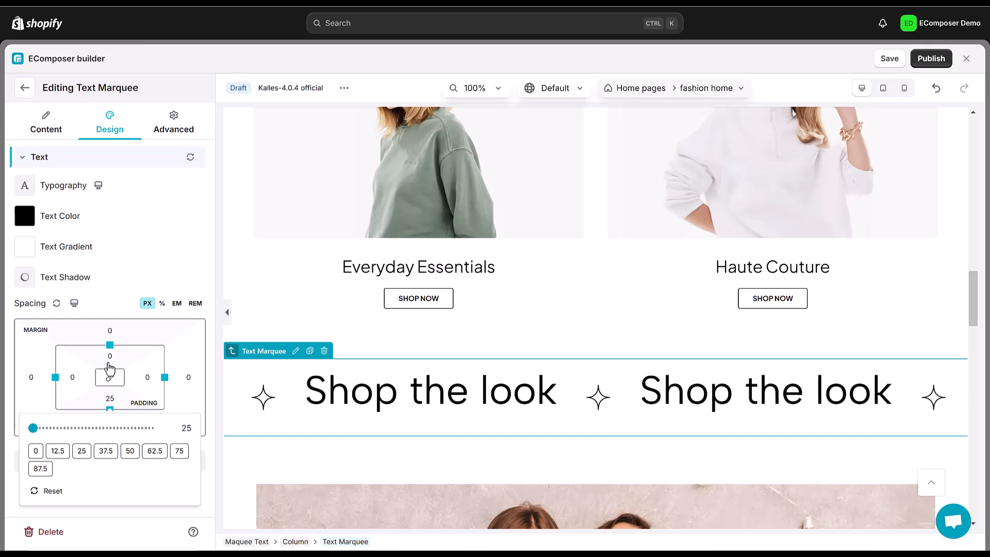
{"action": "left_click", "coordinate": [111, 358]}
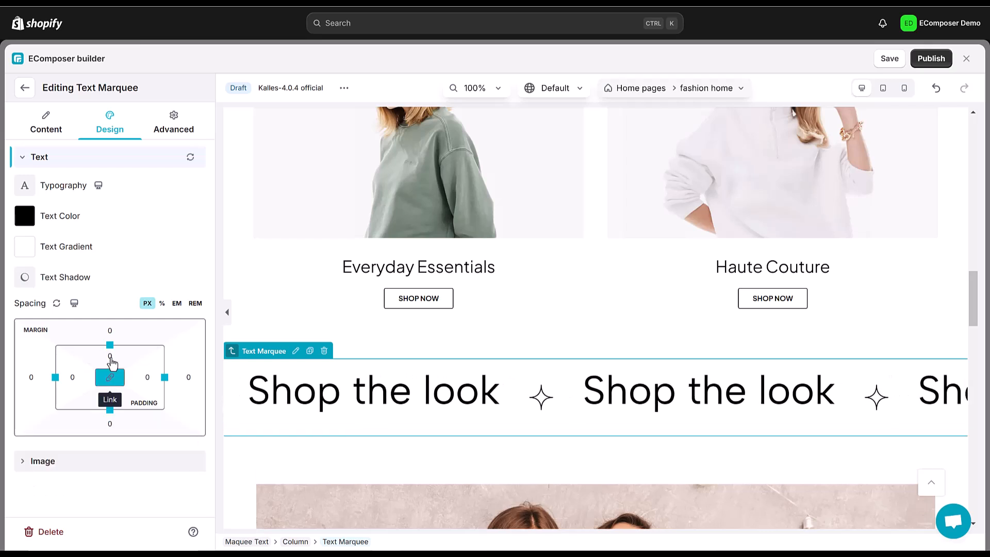
{"action": "left_click", "coordinate": [111, 357]}
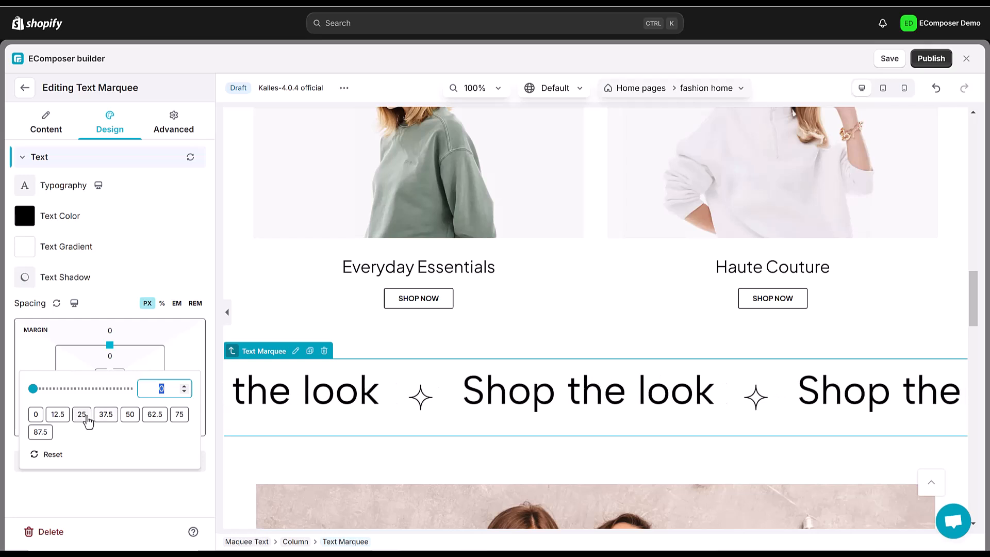
{"action": "left_click", "coordinate": [82, 411]}
Set the Text Marquee's left and right margins to 37.5 px and preview the page without the settings panel
{"action": "left_click", "coordinate": [35, 360]}
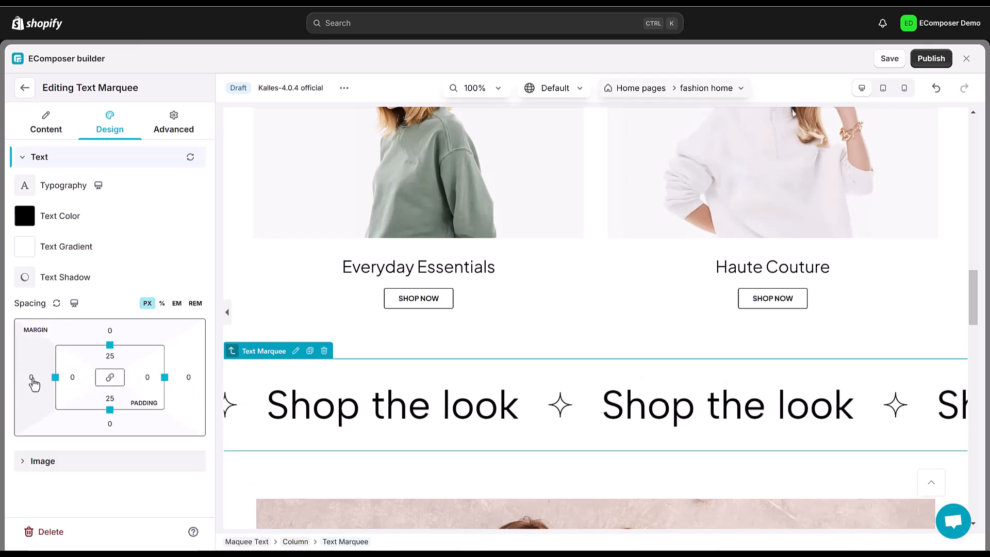
{"action": "left_click", "coordinate": [32, 378]}
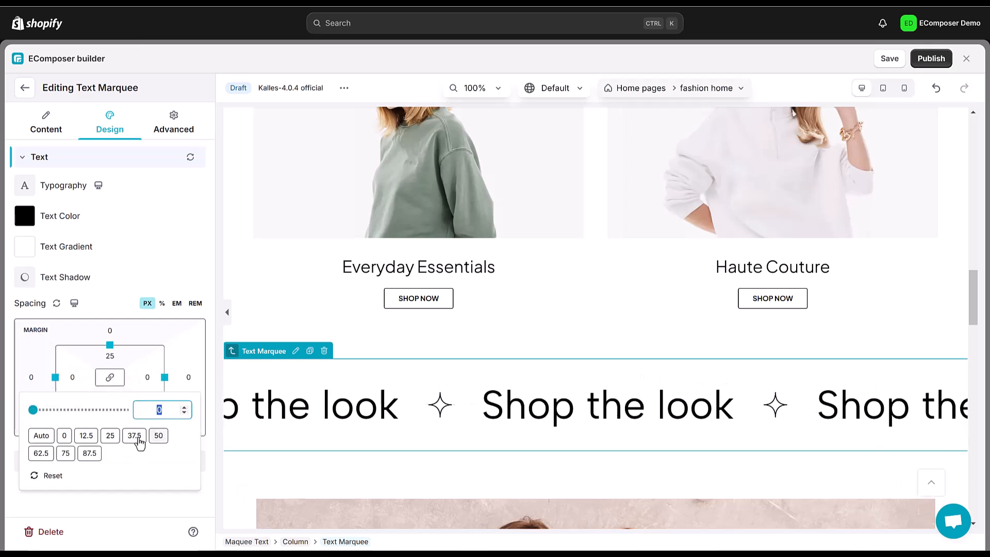
{"action": "left_click", "coordinate": [135, 437]}
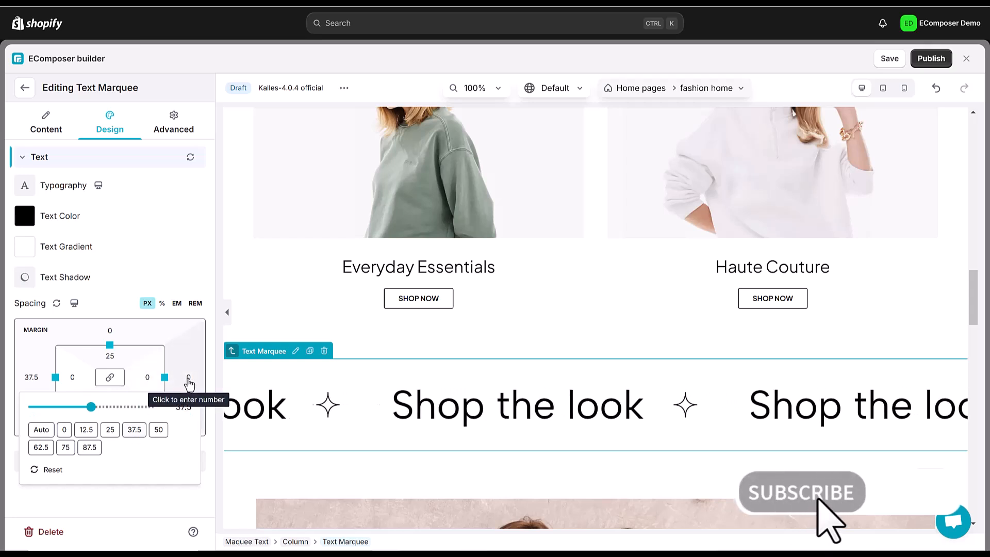
{"action": "left_click", "coordinate": [188, 379]}
{"action": "left_click", "coordinate": [188, 378]}
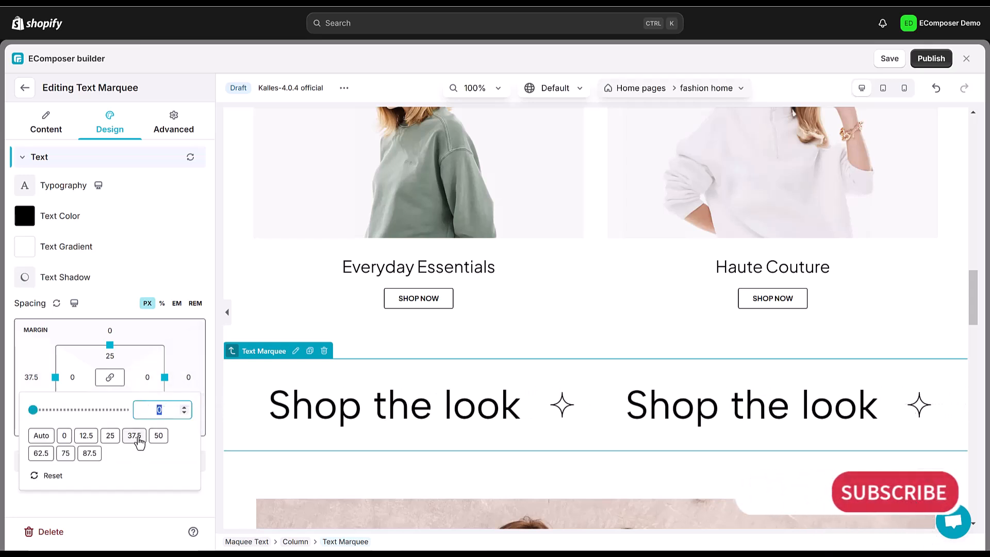
{"action": "left_click", "coordinate": [136, 436]}
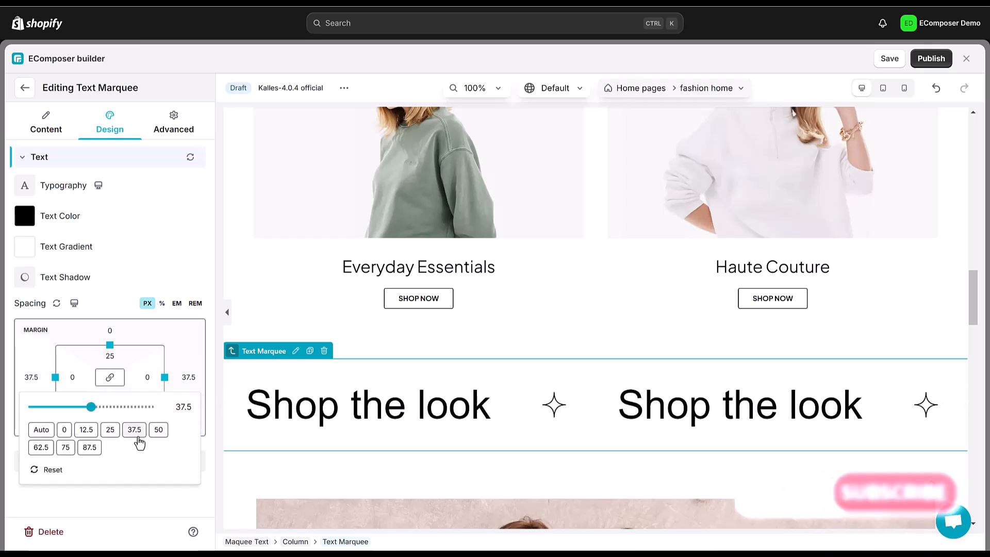
{"action": "left_click", "coordinate": [227, 312]}
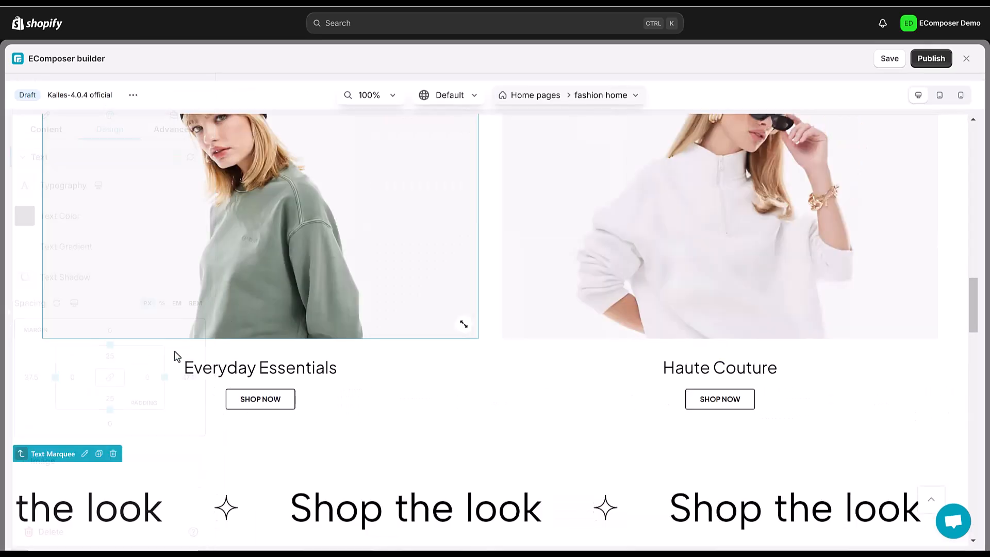
{"action": "scroll", "coordinate": [193, 505], "scroll_direction": "down", "scroll_amount": 2}
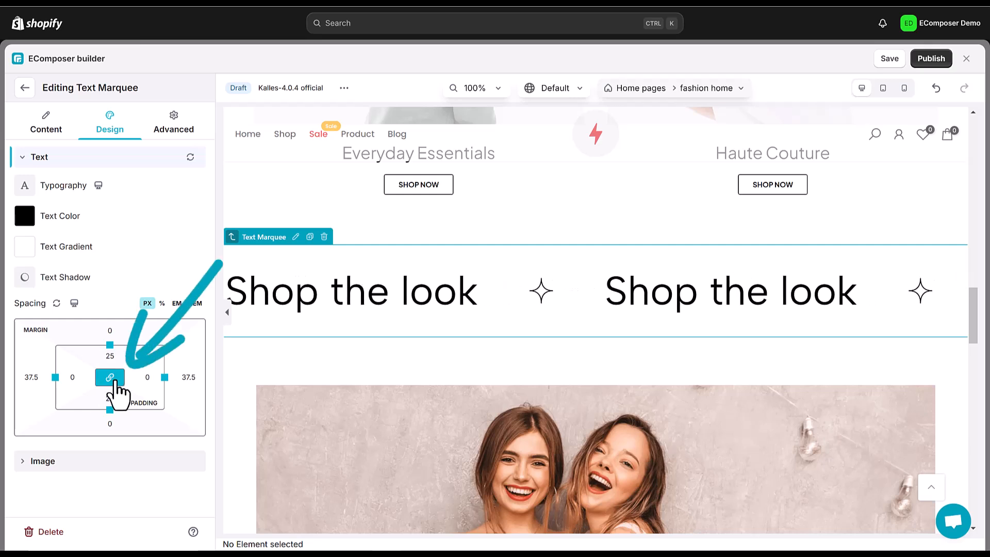
Link the Text Marquee's spacing sides and set its margins to 50 px on all sides
{"action": "left_click", "coordinate": [110, 377]}
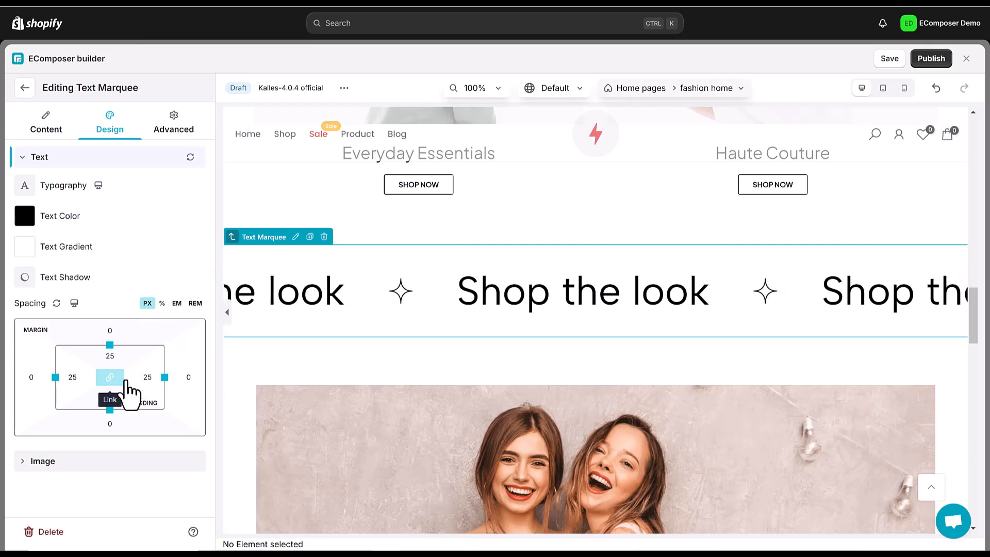
{"action": "left_click", "coordinate": [32, 377]}
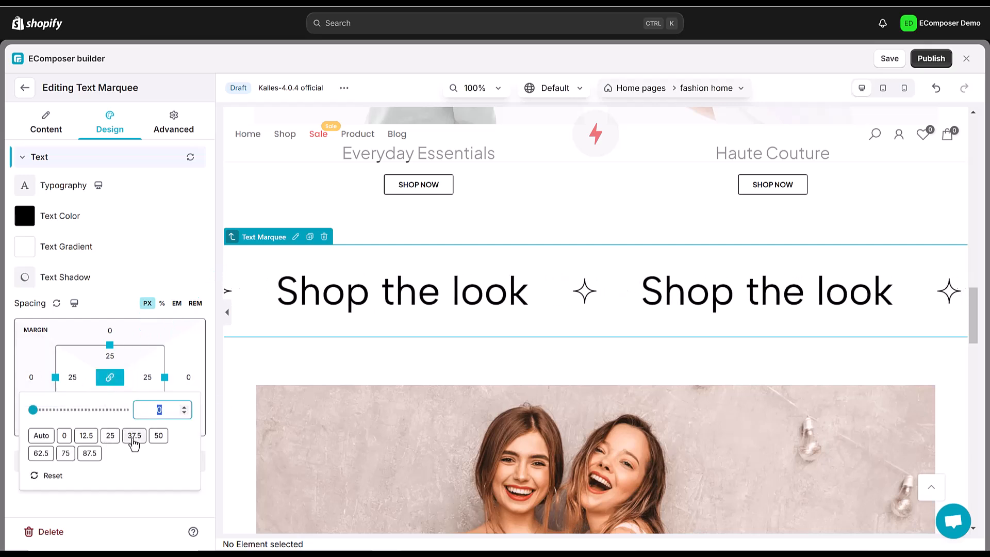
{"action": "left_click", "coordinate": [159, 437]}
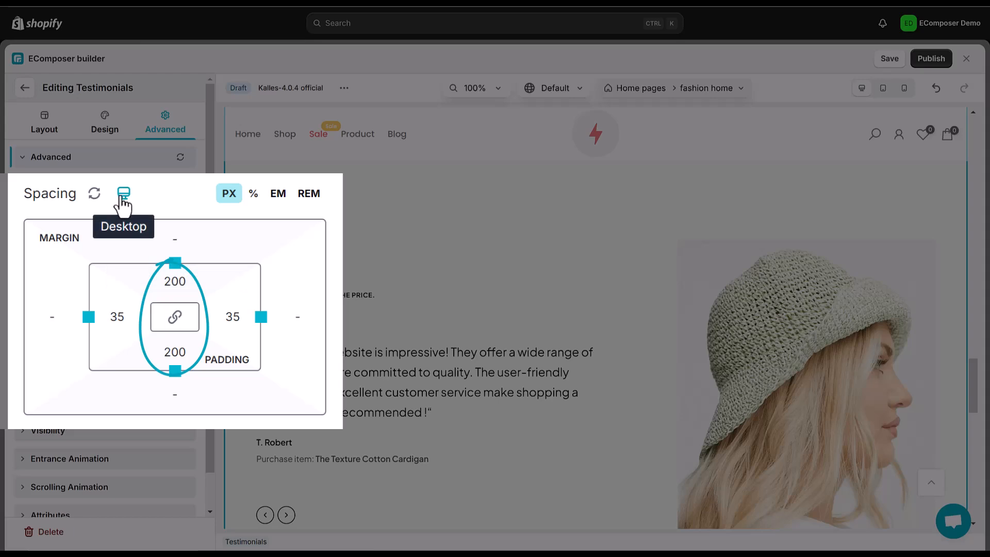
Switch the Testimonials section's spacing settings to the mobile layout and open its top padding for editing
{"action": "left_click", "coordinate": [126, 200]}
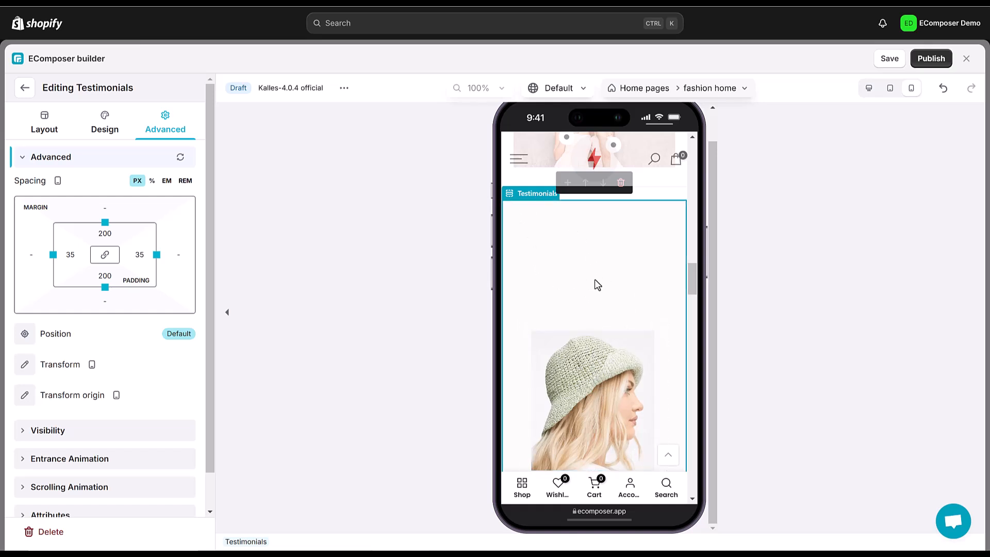
{"action": "left_click", "coordinate": [110, 234]}
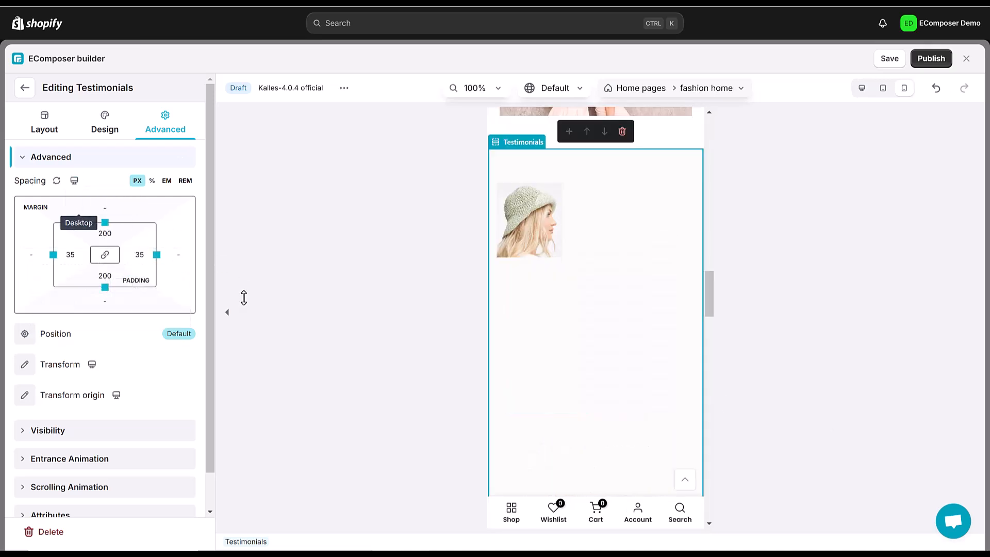
Add a Button element below the products in the Trending Products section
{"action": "scroll", "coordinate": [380, 336], "scroll_direction": "down", "scroll_amount": 1}
{"action": "scroll", "coordinate": [379, 338], "scroll_direction": "down", "scroll_amount": 10}
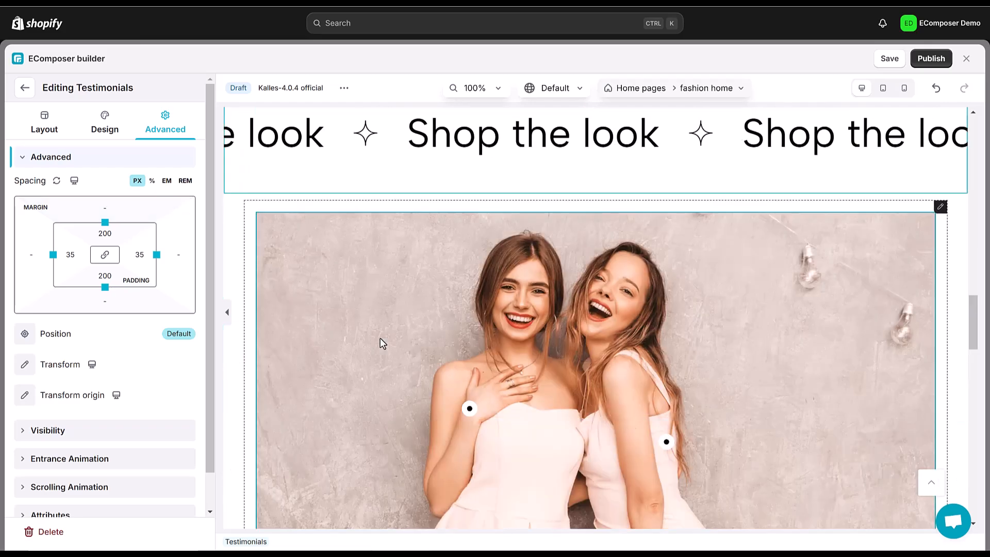
{"action": "scroll", "coordinate": [380, 338], "scroll_direction": "down", "scroll_amount": 4}
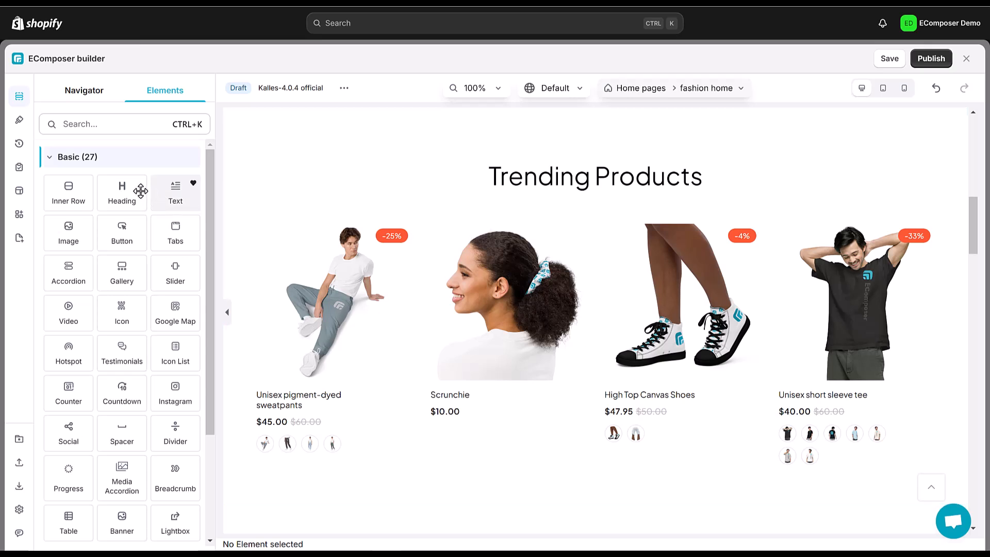
{"action": "left_click_drag", "start_coordinate": [266, 282], "coordinate": [594, 417]}
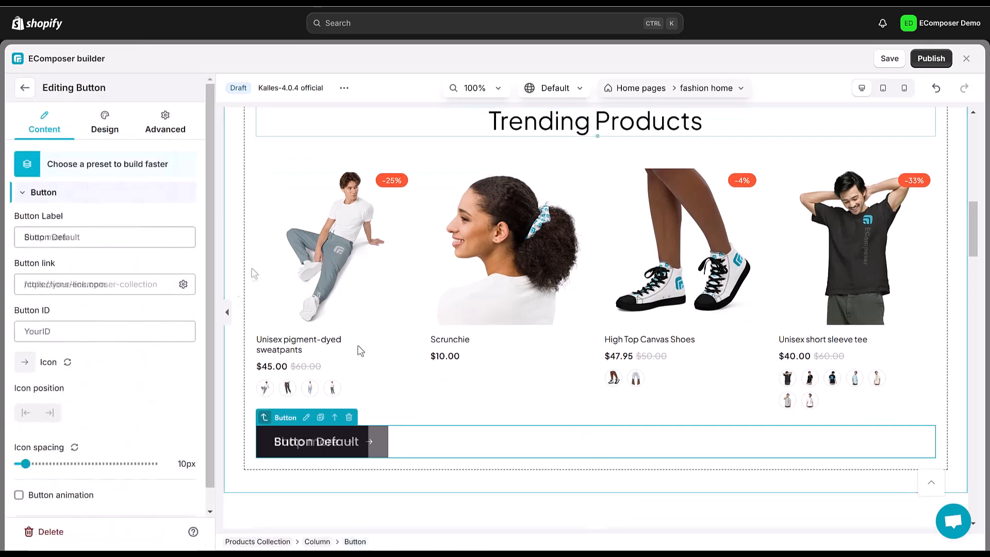
Set the left margin of the "Shop more" button to 400 px on desktop
{"action": "left_click", "coordinate": [163, 127]}
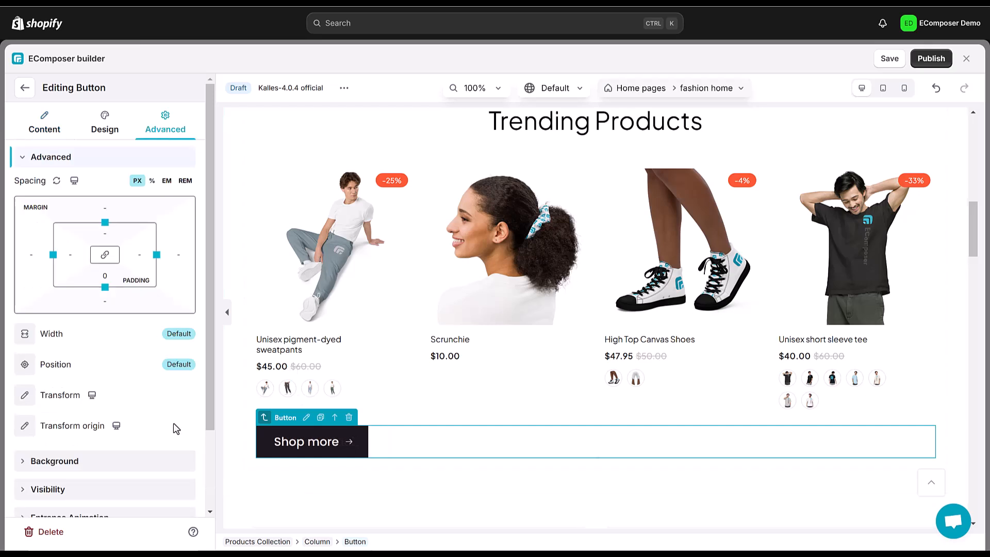
{"action": "left_click", "coordinate": [35, 261]}
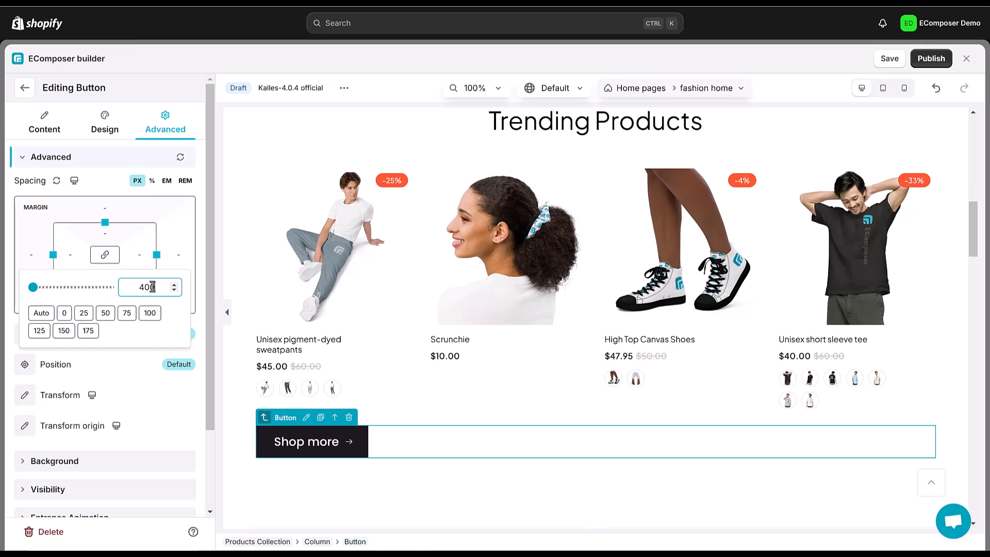
{"action": "key", "text": "Return"}
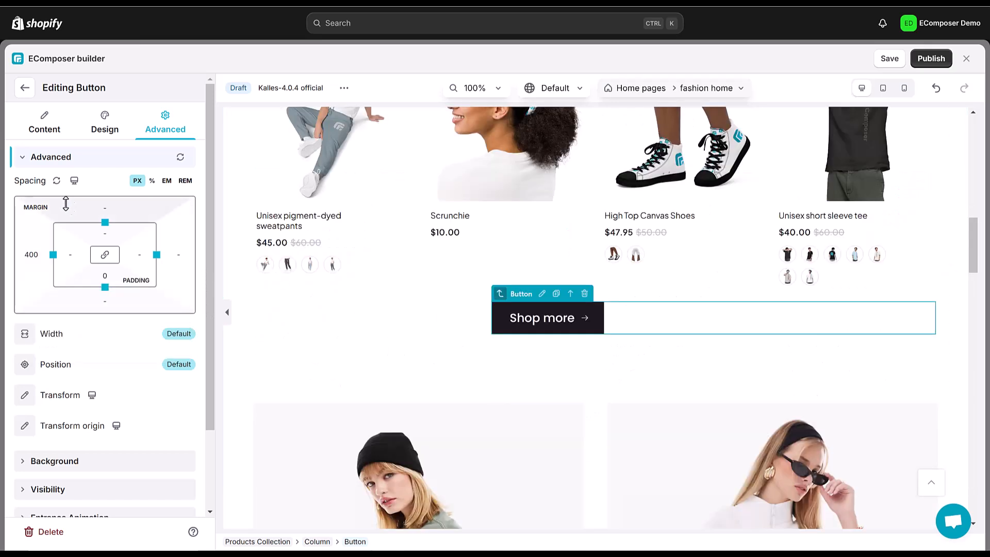
Switch the "Shop more" button's spacing to the mobile layout and set its left margin to 0
{"action": "left_click", "coordinate": [74, 181]}
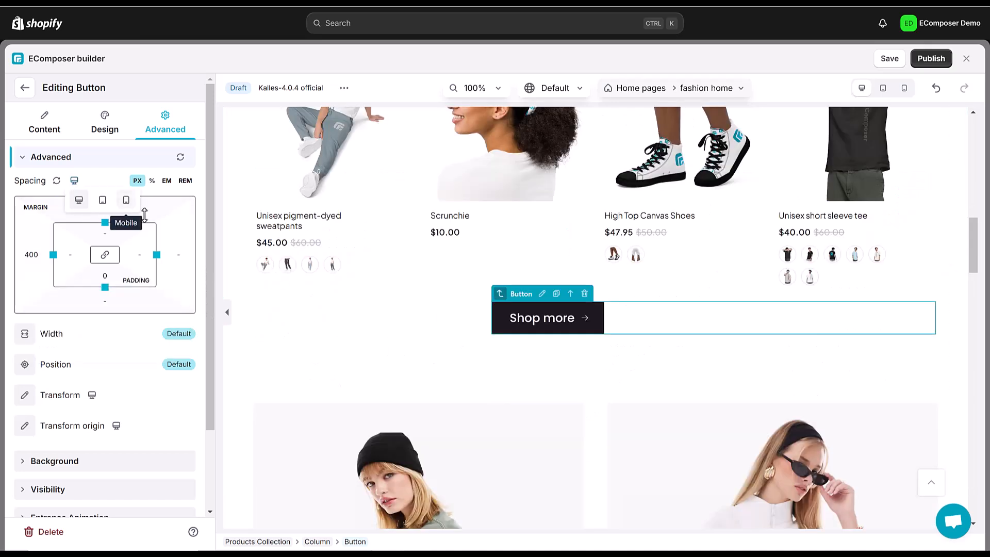
{"action": "left_click", "coordinate": [126, 201]}
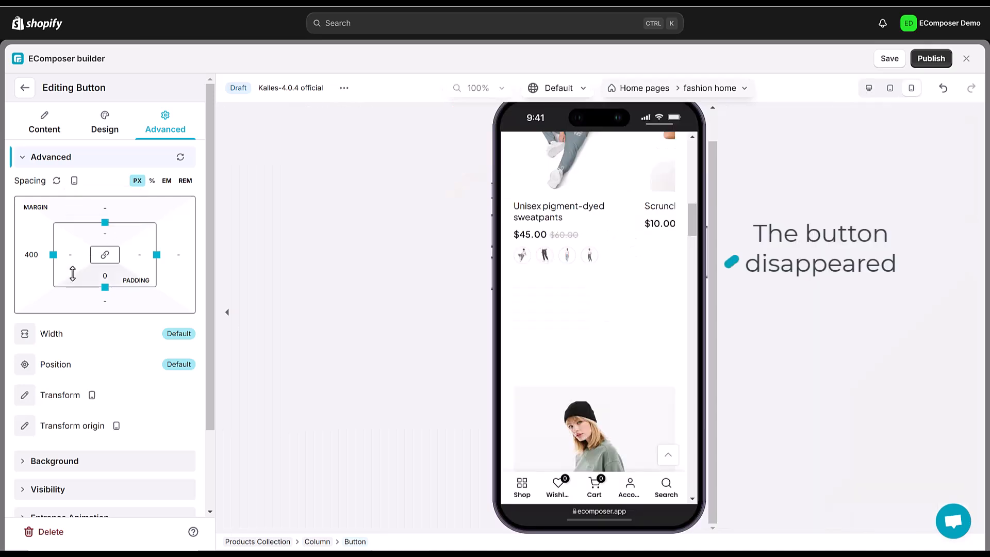
{"action": "left_click", "coordinate": [32, 255]}
{"action": "left_click", "coordinate": [64, 313]}
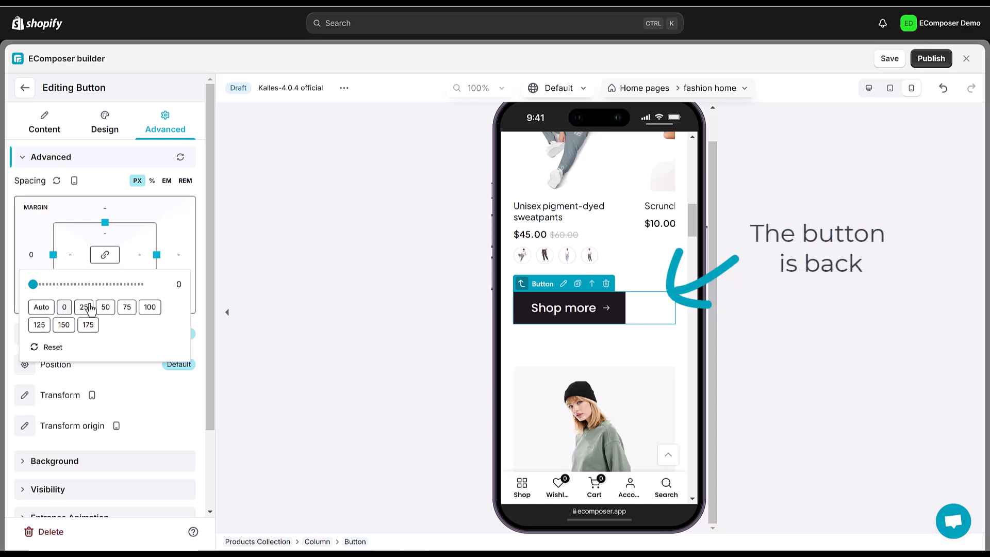